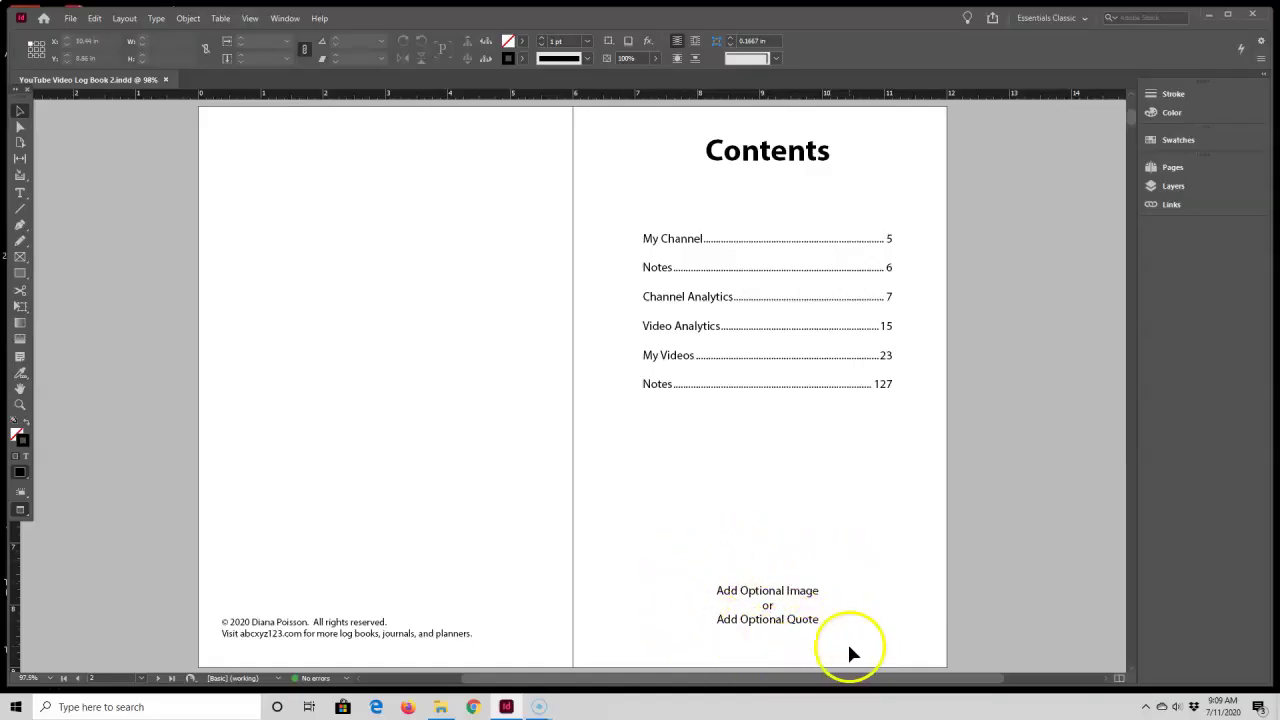
Step: On the H-Page 3 – Table of Contents master, delete the Add Optional Image or Quote placeholder
left_click(1176, 166)
double_click(1107, 259)
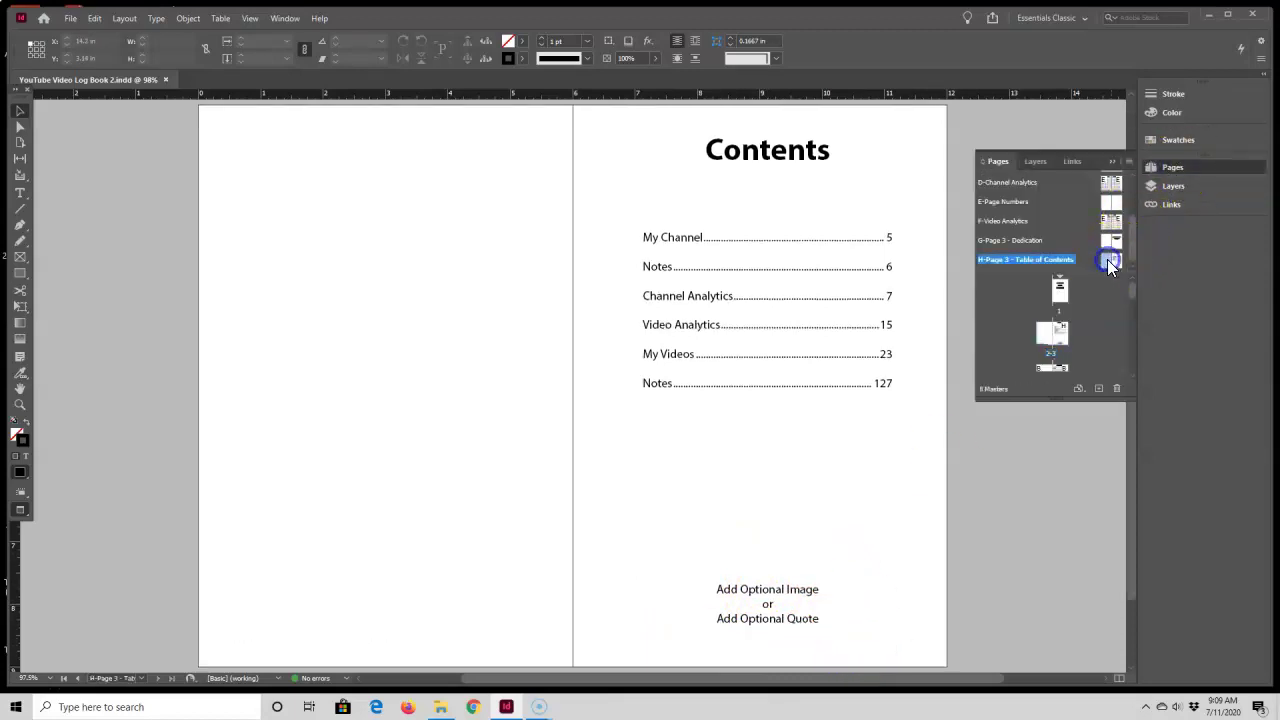
left_click(796, 595)
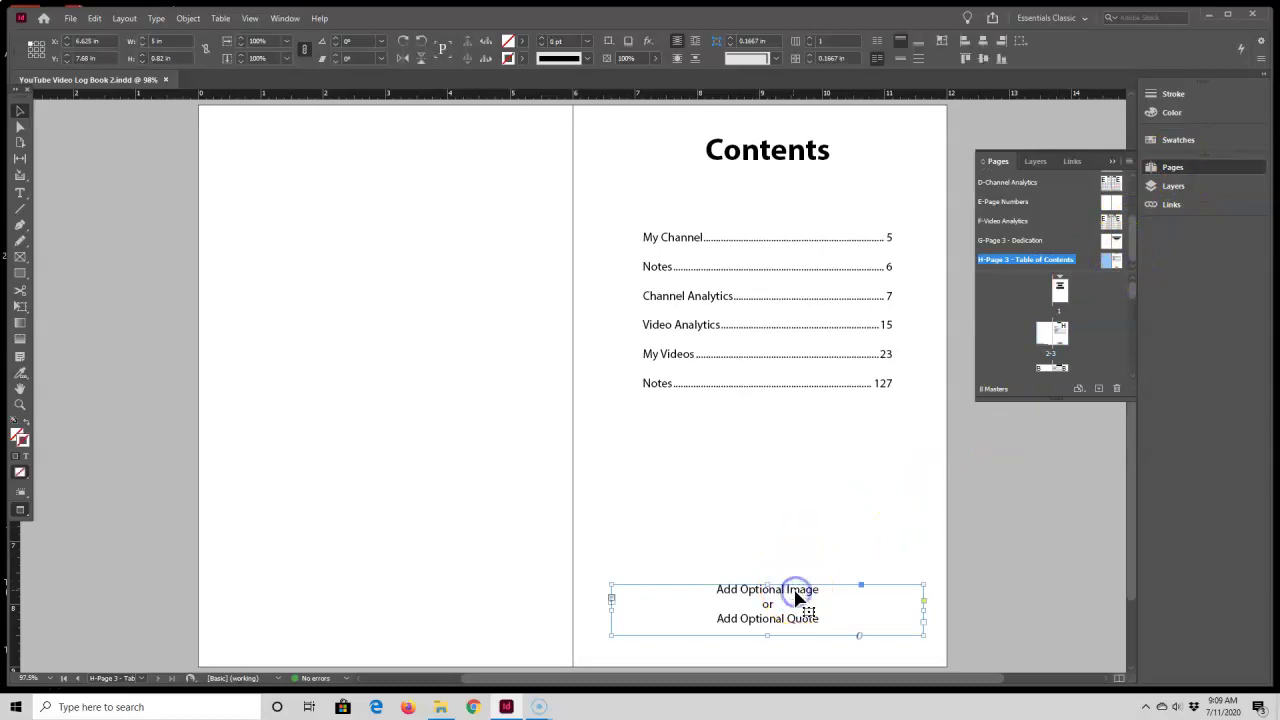
key("Delete")
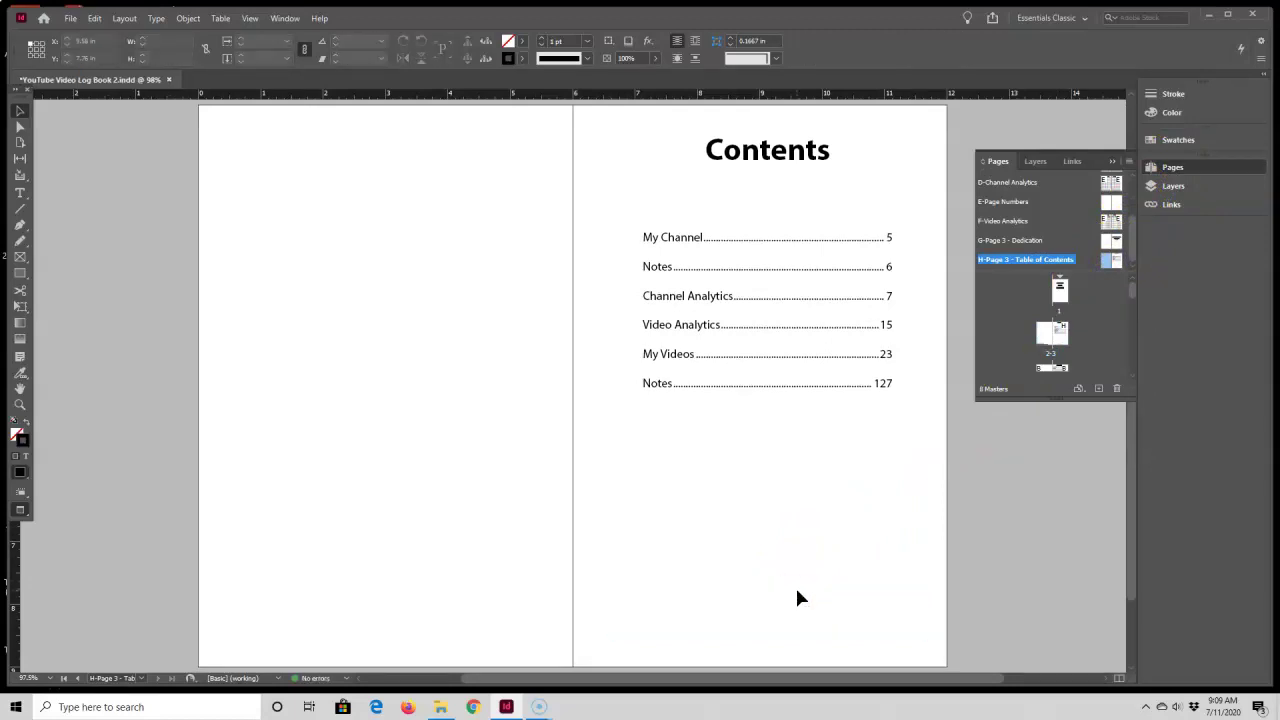
Step: Place the Microphone 1080 x 1080 image on the right page
left_click(74, 20)
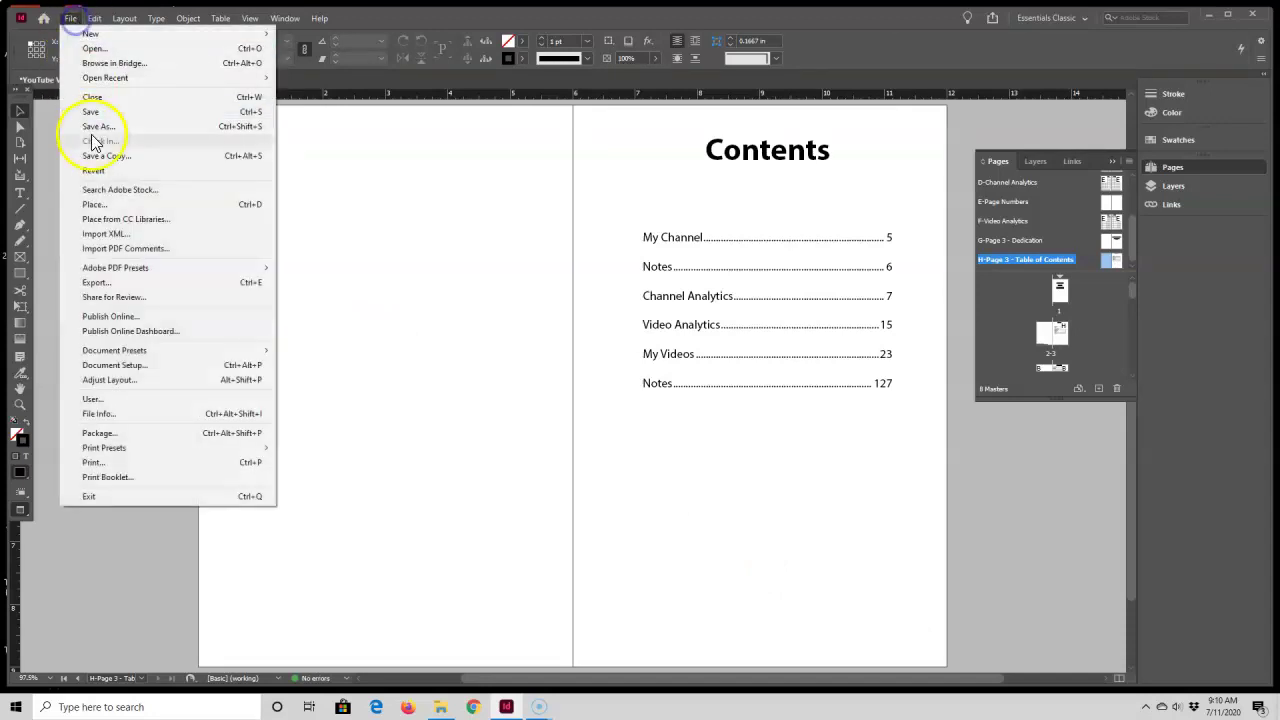
left_click(97, 203)
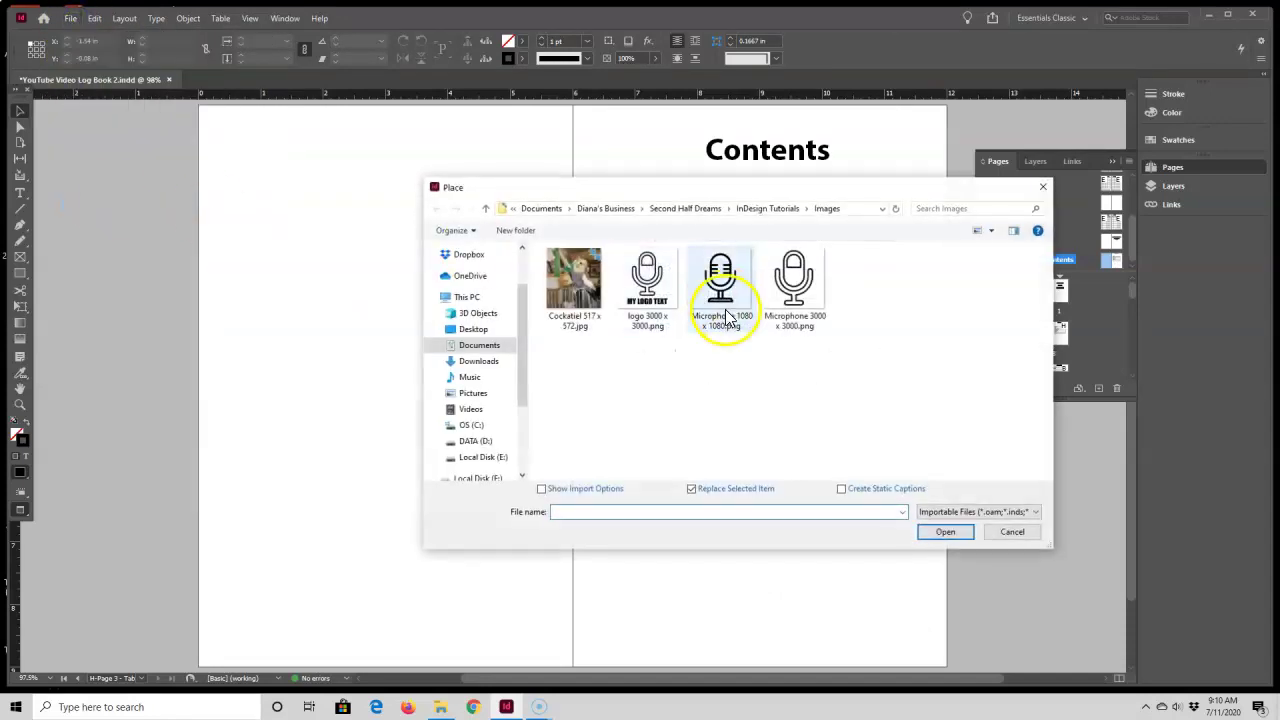
left_click(720, 282)
left_click(945, 531)
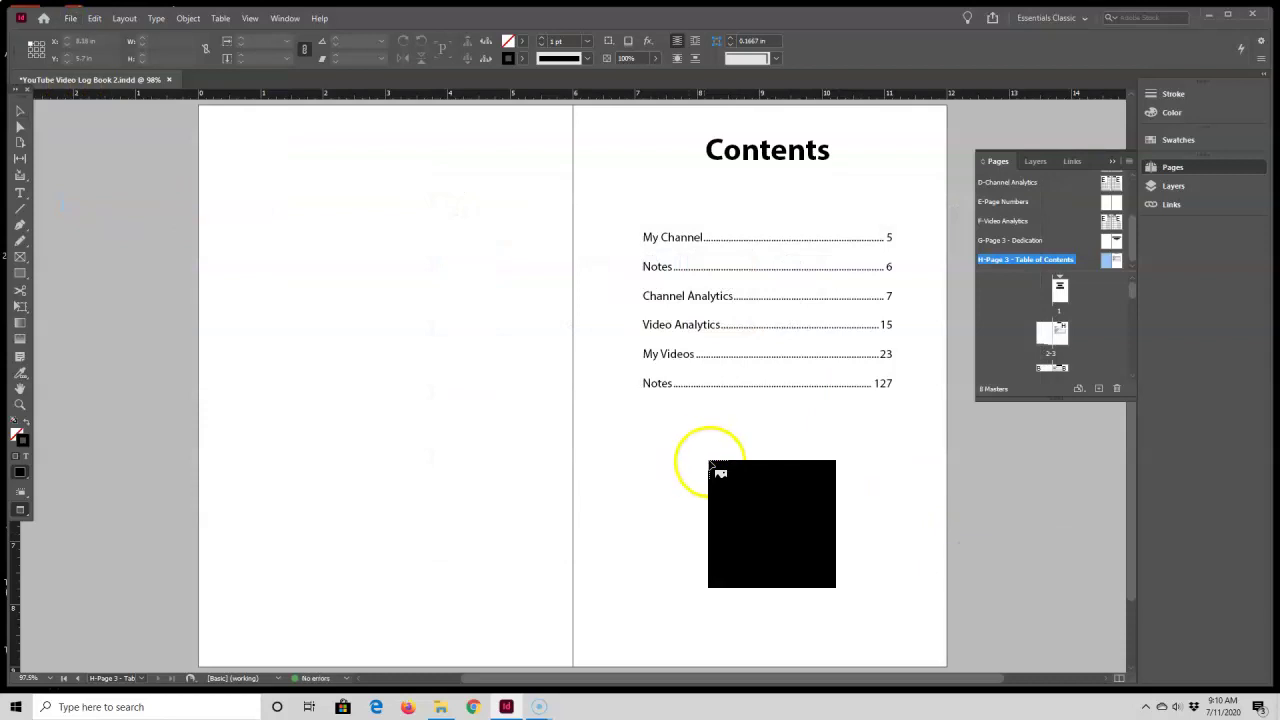
left_click(706, 440)
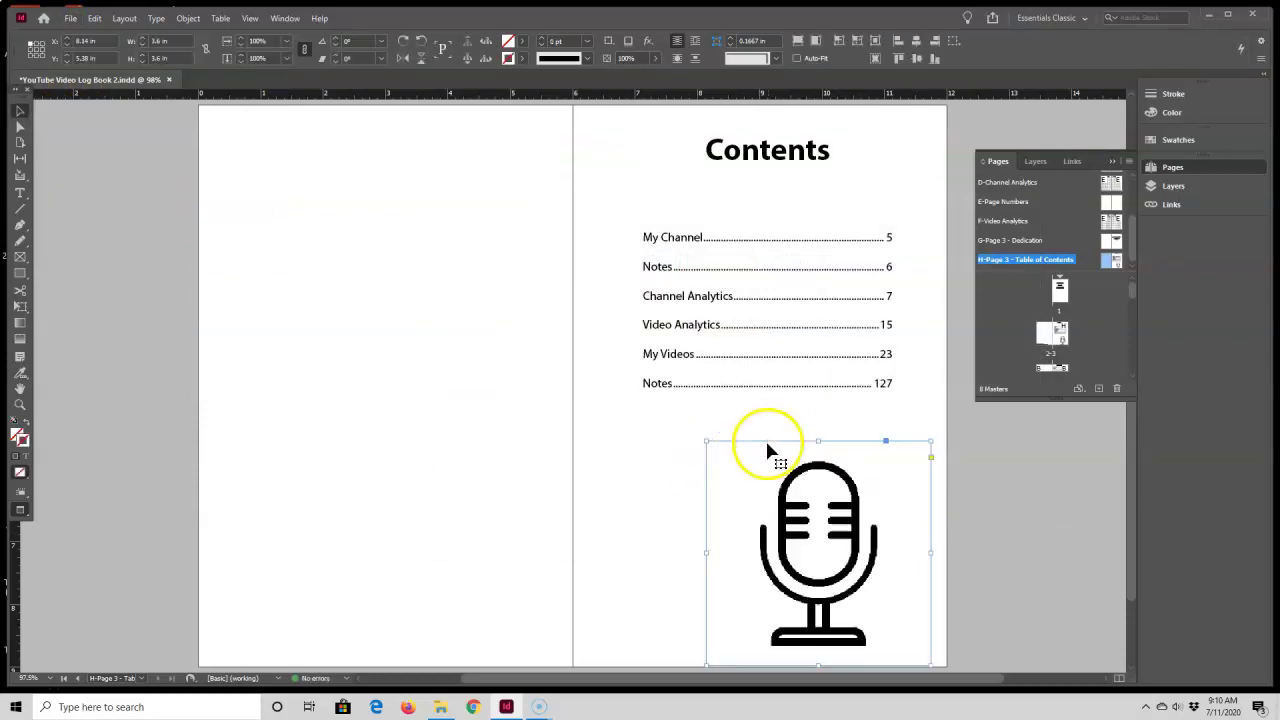
Step: Drag Microphone 1080 x 1080.png from the Images folder onto the top of the left page
left_click(440, 705)
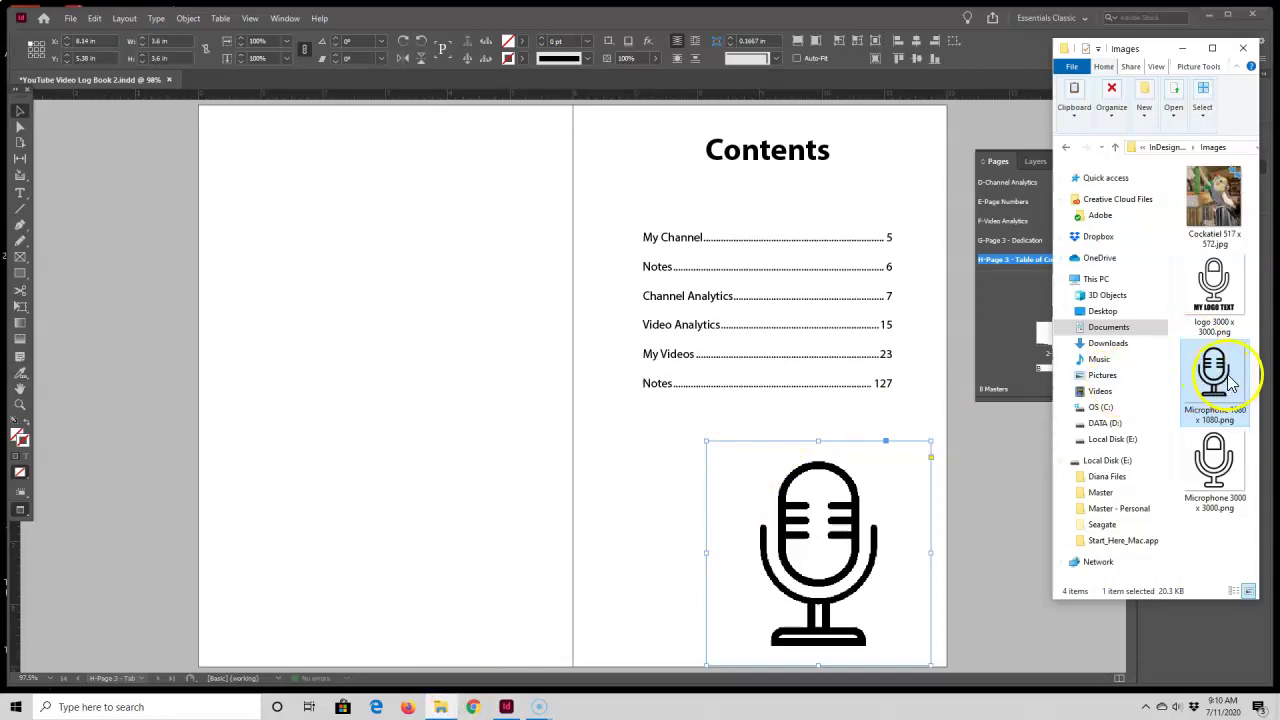
left_click_drag(1214, 368, 249, 133)
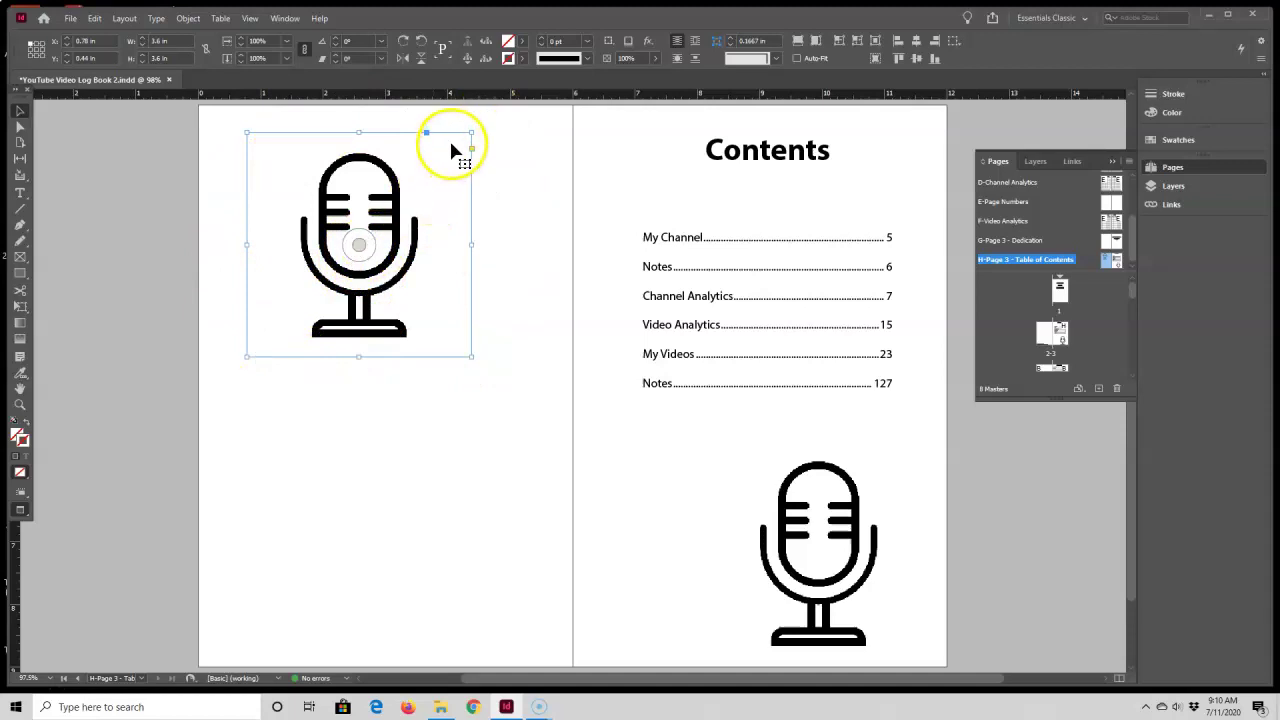
Step: Move the left-page microphone frame lower and test shifting the icon within its frame
left_click_drag(451, 150, 432, 176)
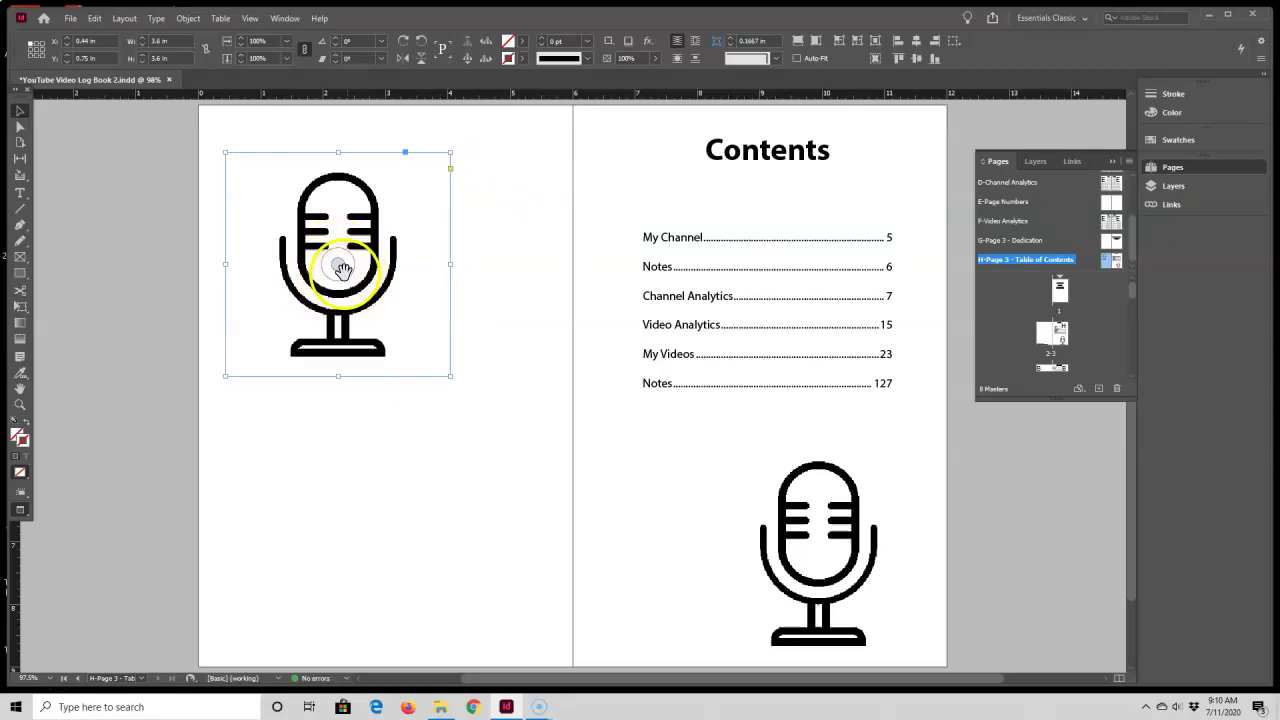
left_click_drag(339, 265, 372, 368)
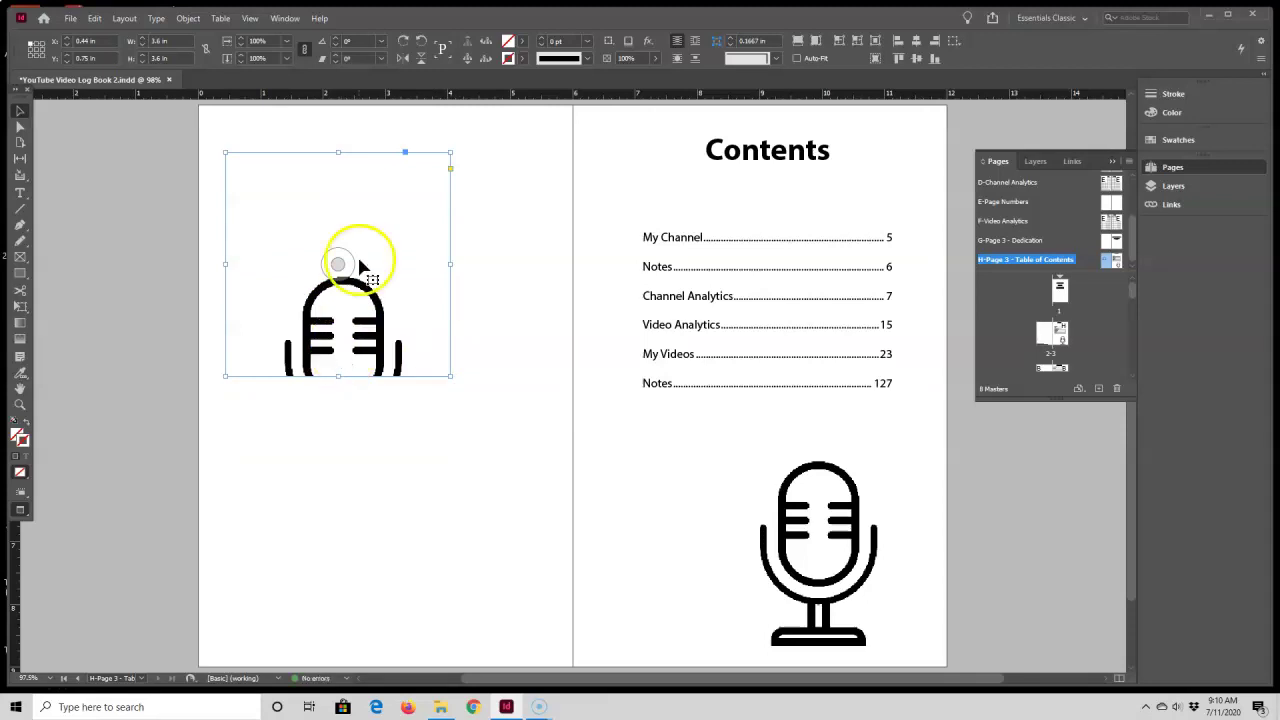
left_click_drag(337, 266, 458, 250)
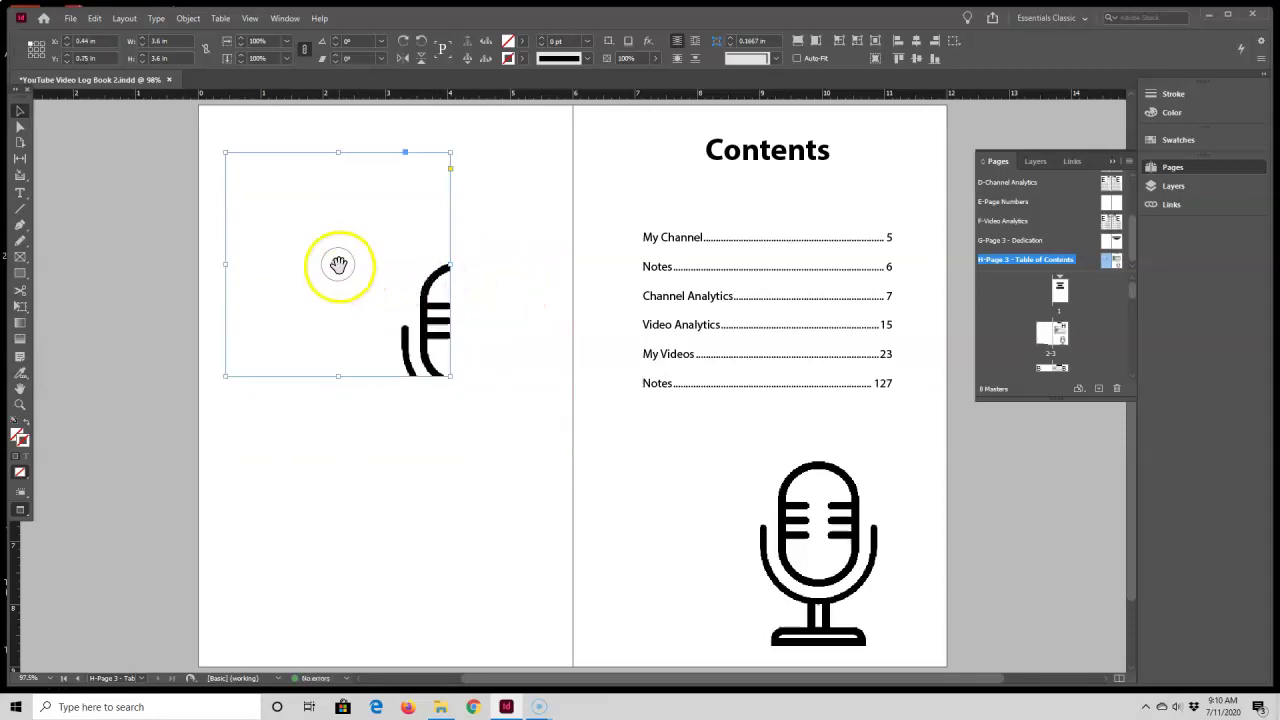
left_click_drag(337, 266, 328, 176)
left_click_drag(336, 260, 277, 207)
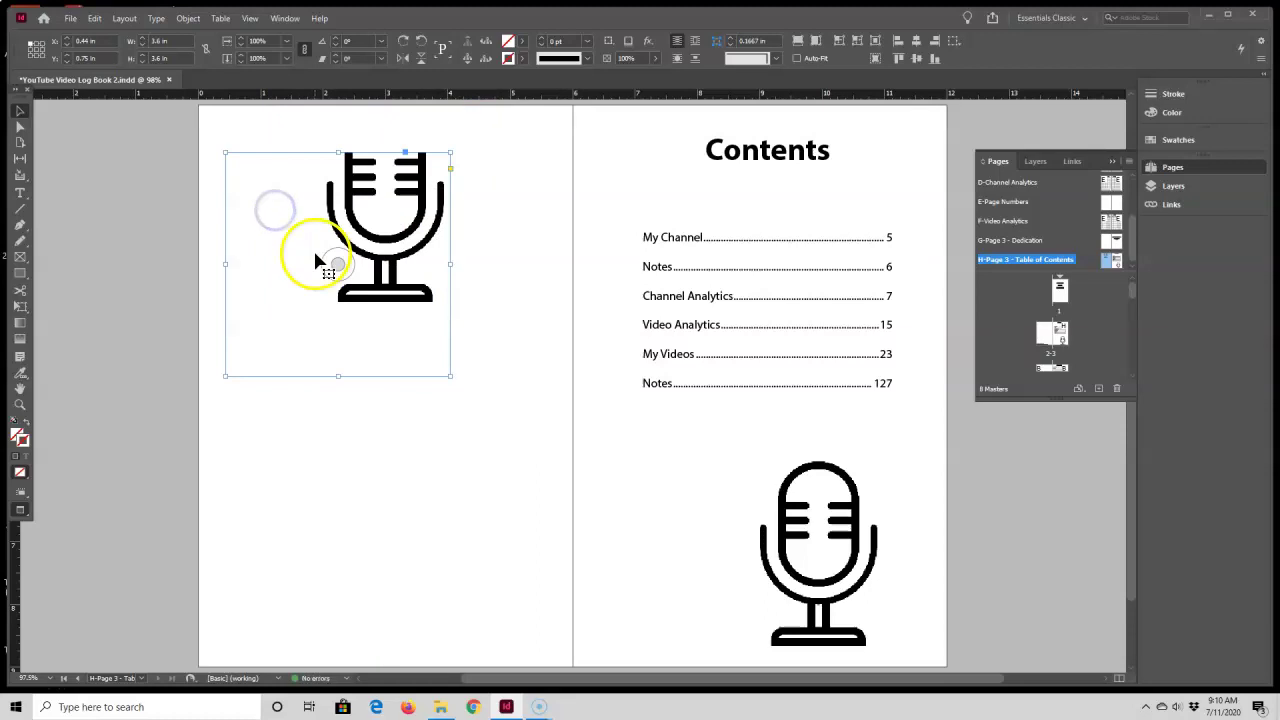
Step: Undo the four in-frame image moves so the whole icon is visible again
left_click(94, 20)
left_click(105, 34)
left_click(94, 18)
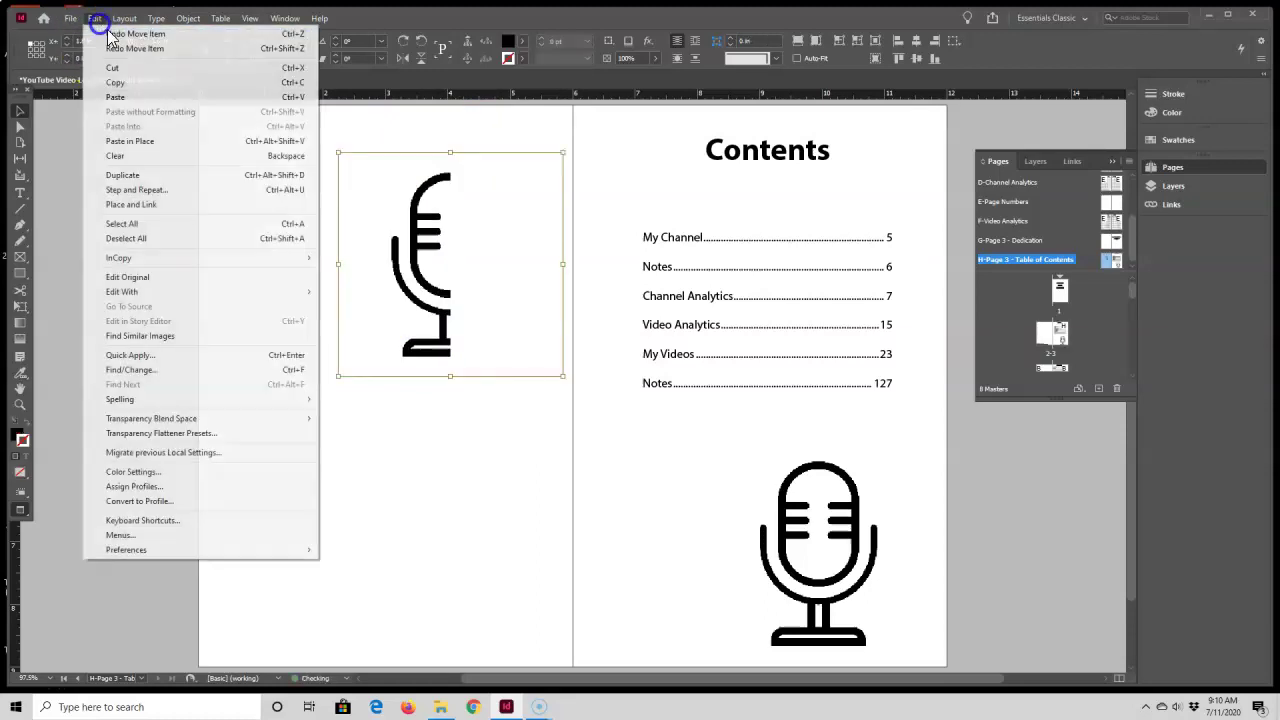
left_click(105, 34)
left_click(94, 18)
left_click(107, 36)
left_click(94, 18)
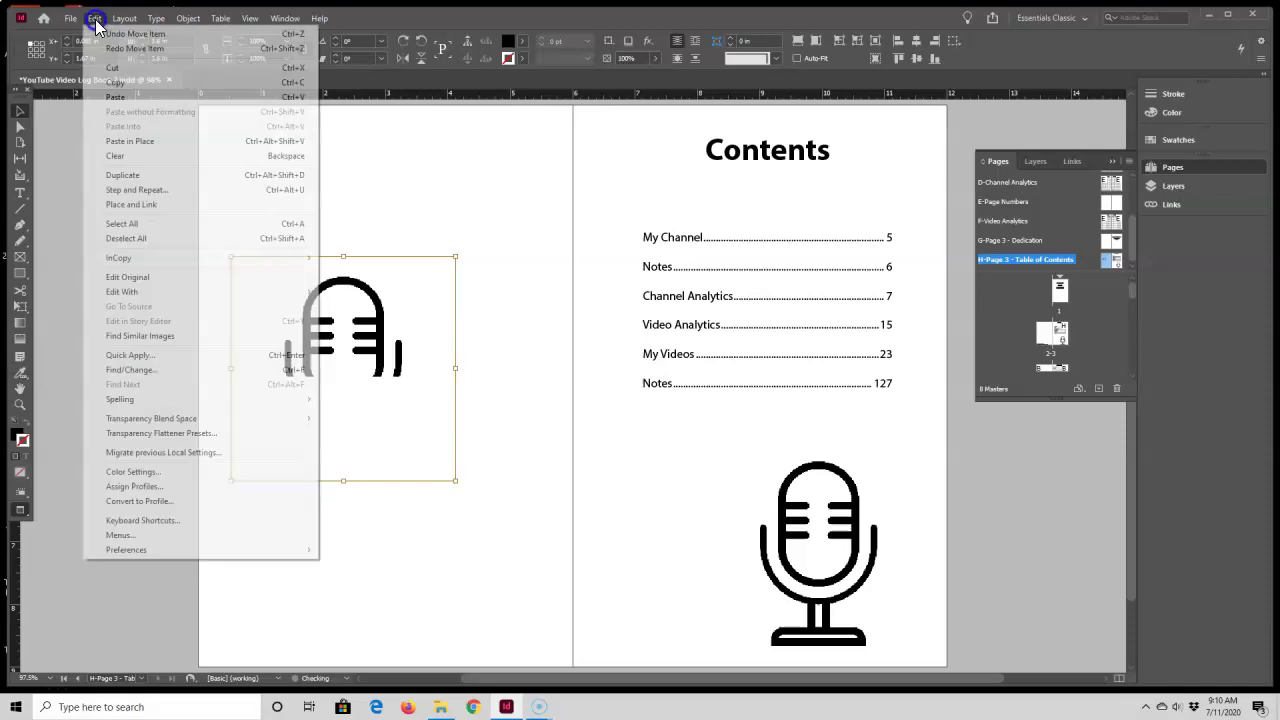
left_click(105, 34)
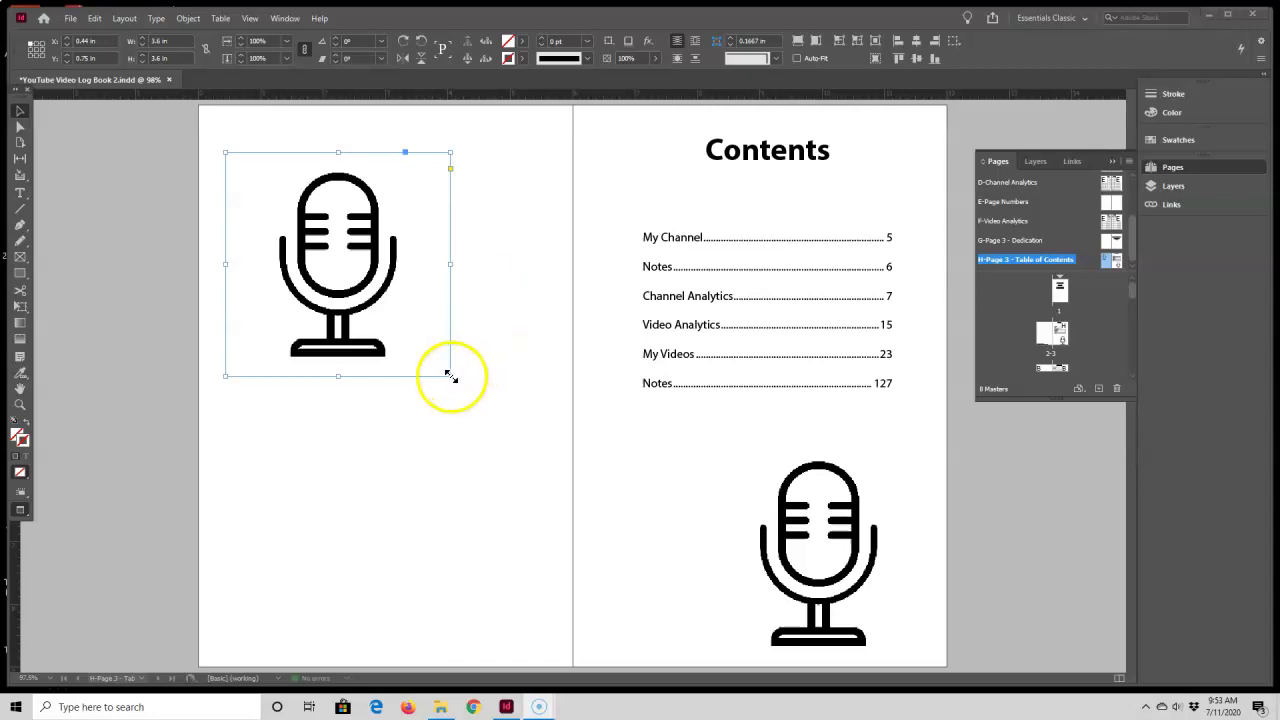
Step: Scale the left-page microphone up by its corner to a 3.8813 x 3.8813 in frame
left_click_drag(449, 374, 422, 349)
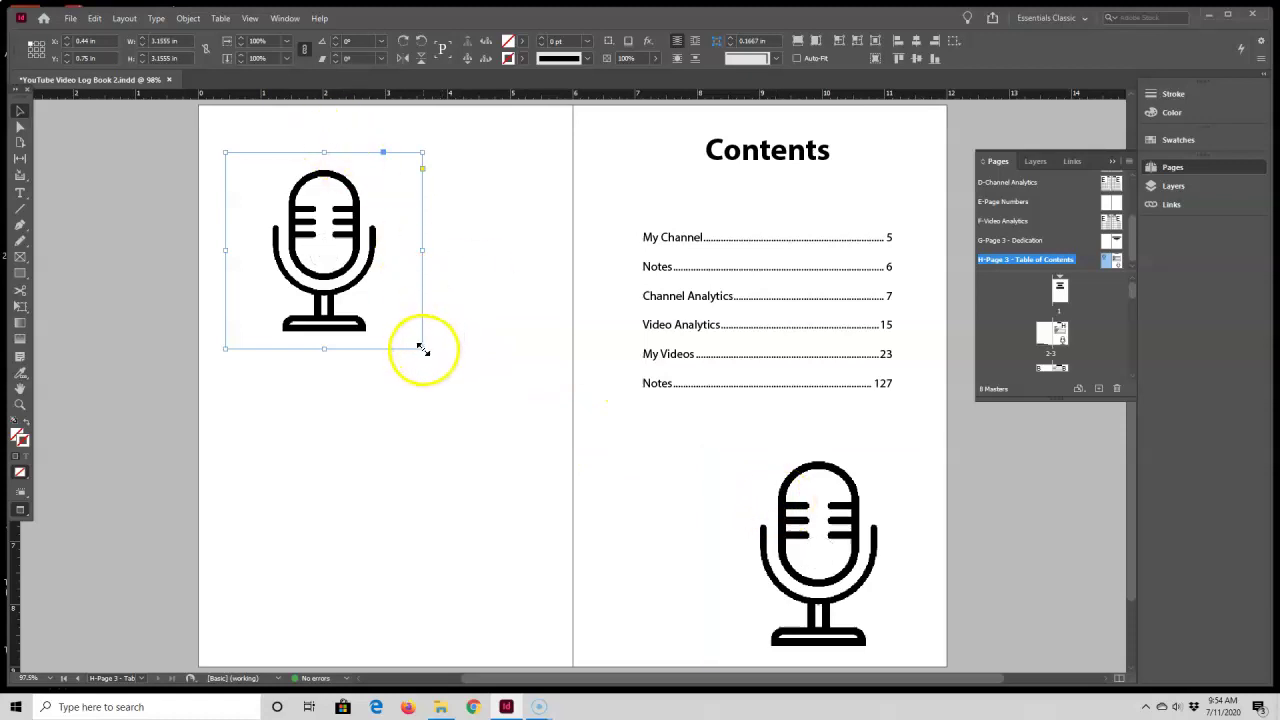
left_click_drag(424, 349, 467, 393)
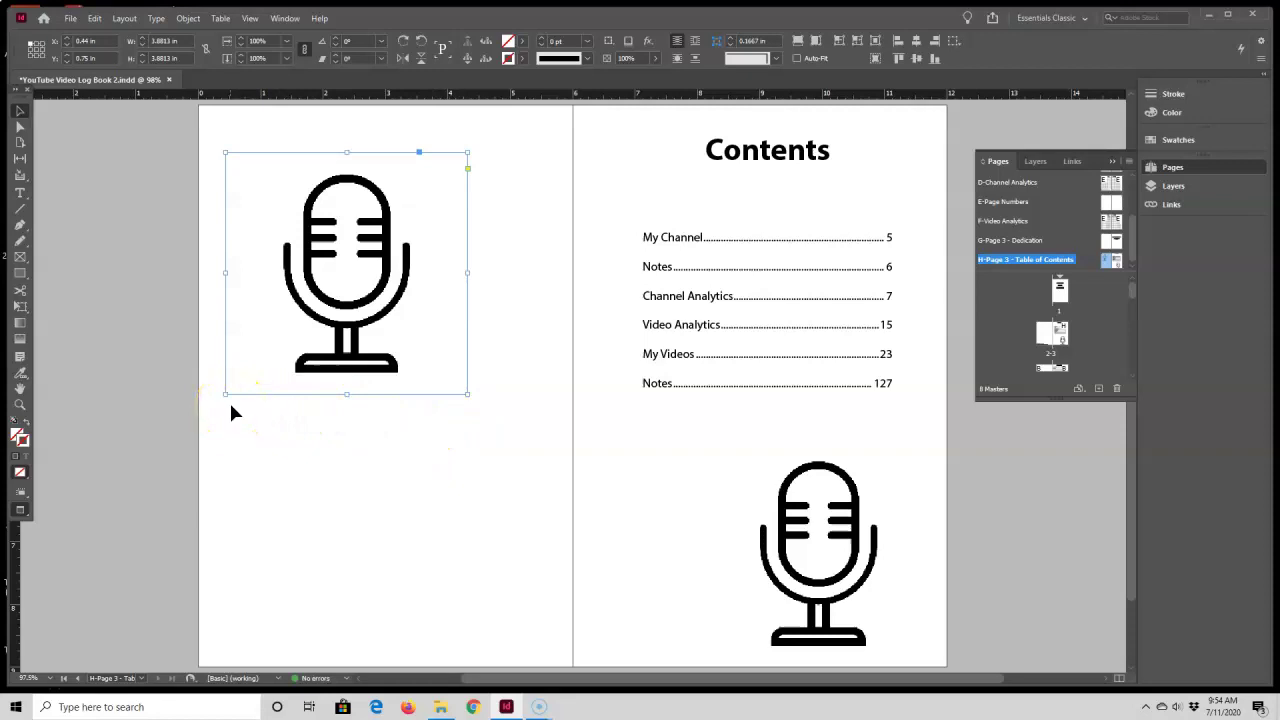
Step: Try resizing the left-page mic frame, then undo the resize
left_click_drag(231, 406, 367, 338)
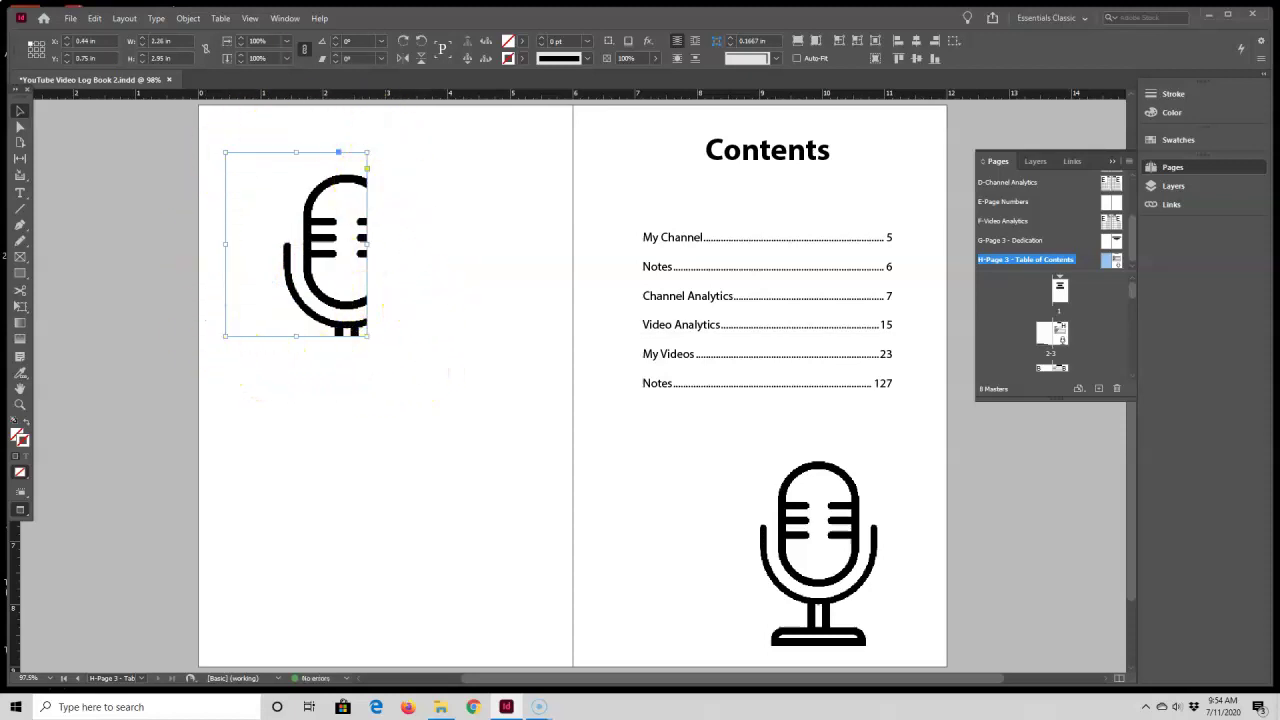
left_click(94, 18)
left_click(108, 31)
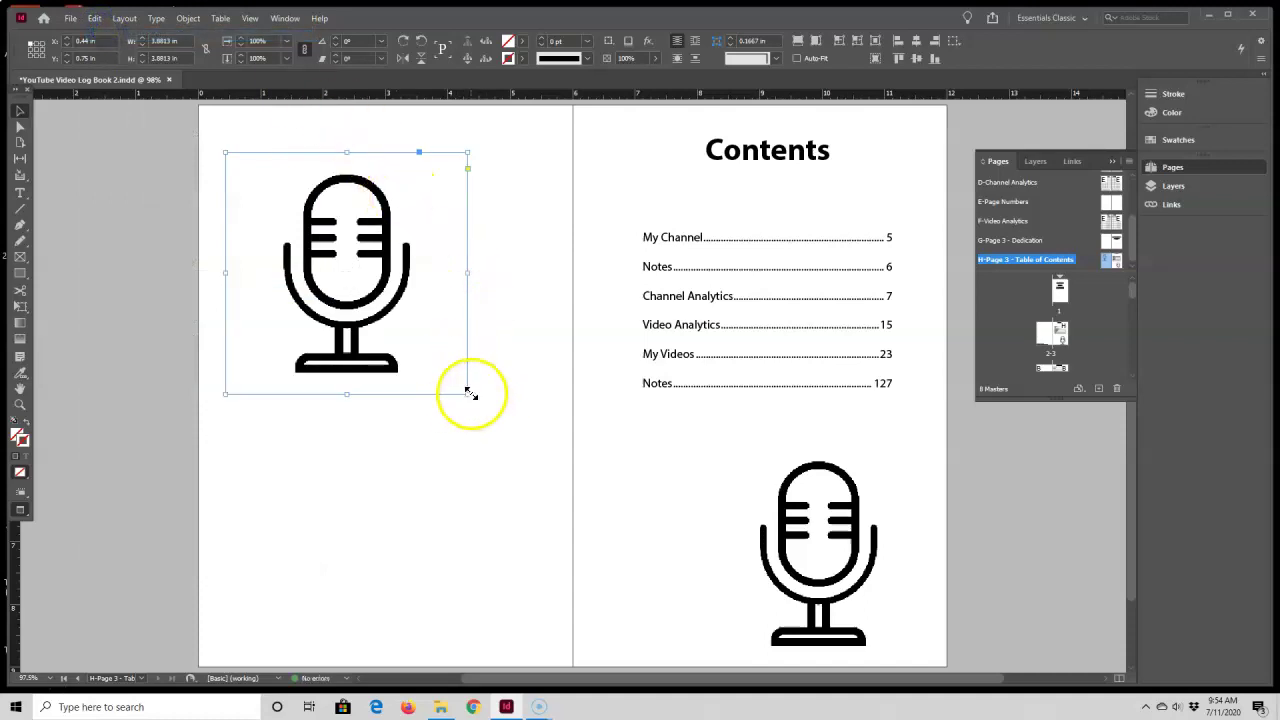
Step: Shrink the mic frame to 3.02 in, then 2.47 in, then undo both crops
left_click_drag(467, 393, 414, 340)
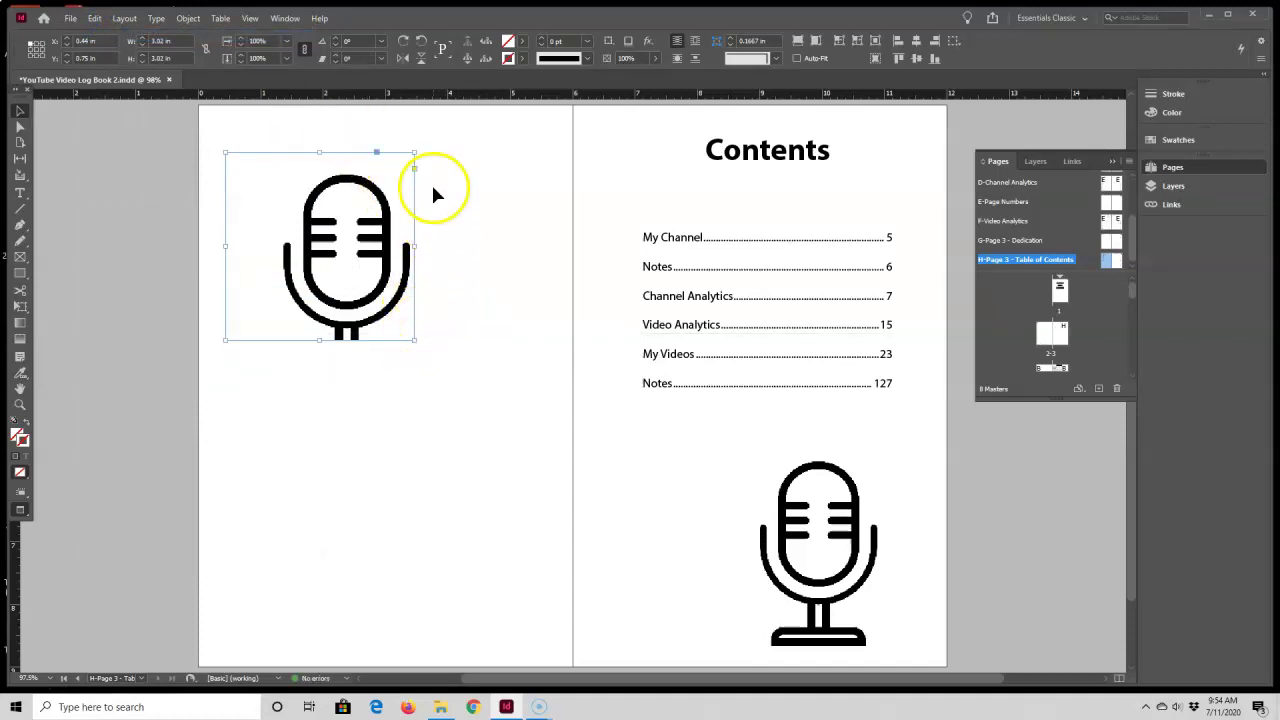
left_click_drag(414, 340, 378, 306)
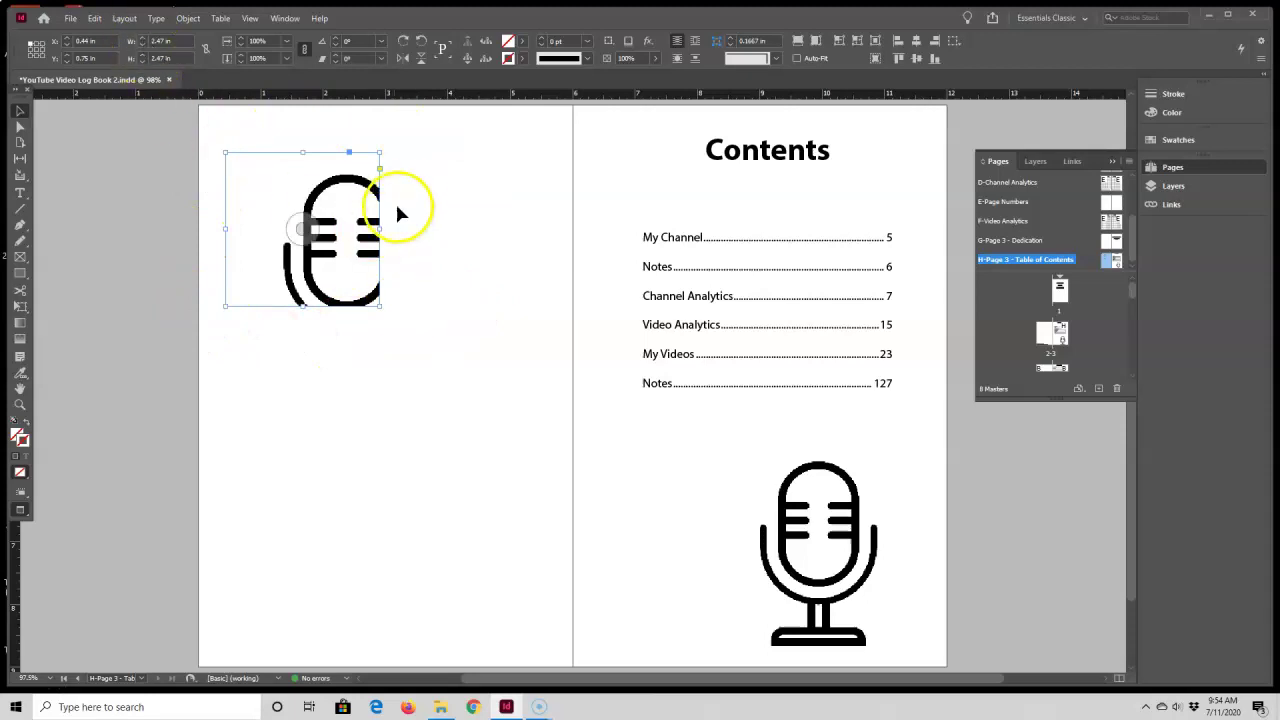
left_click(95, 18)
left_click(112, 33)
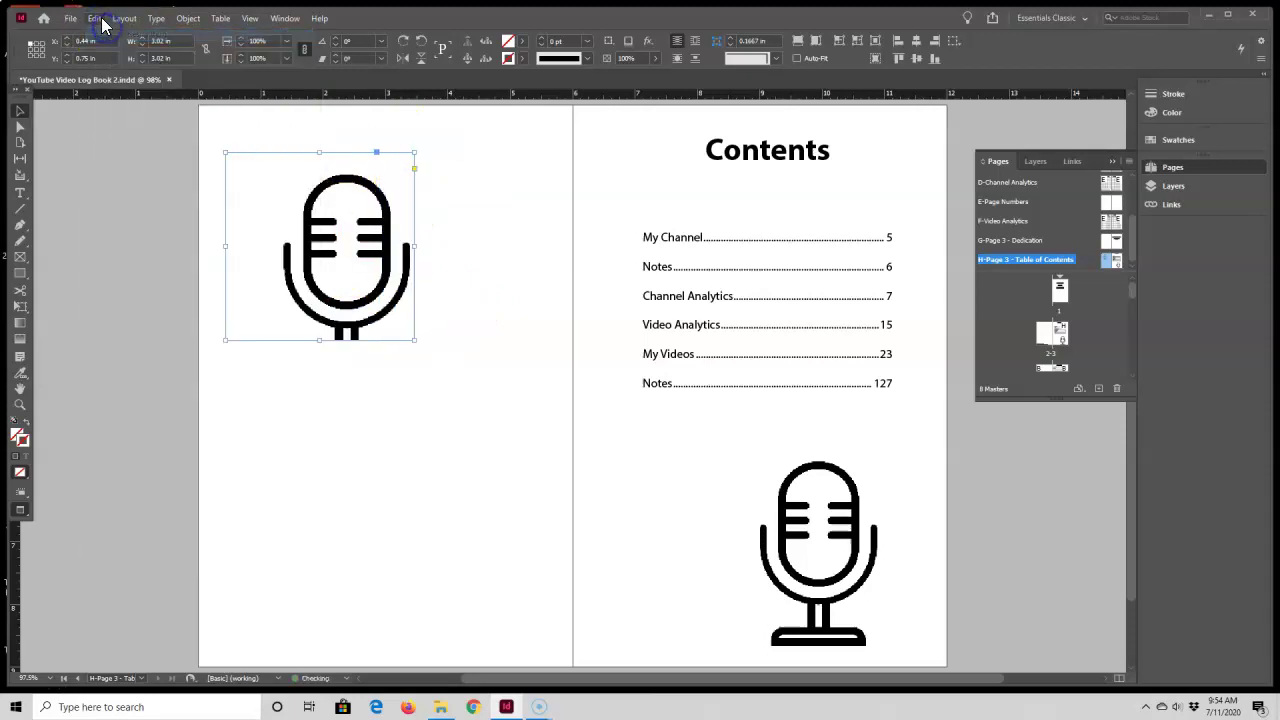
left_click(95, 18)
left_click(115, 34)
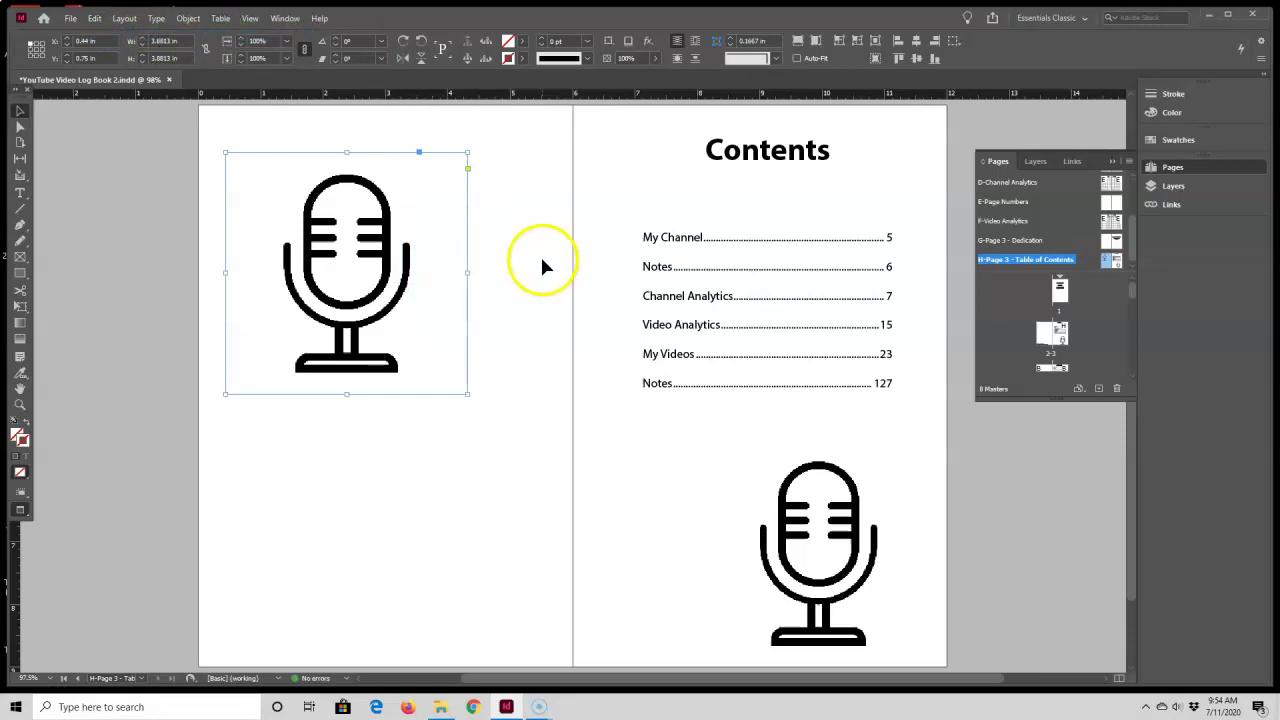
Step: Scale the mic down to about 2.08 in, then undo back to the 3.6 in frame
left_click_drag(466, 393, 355, 325)
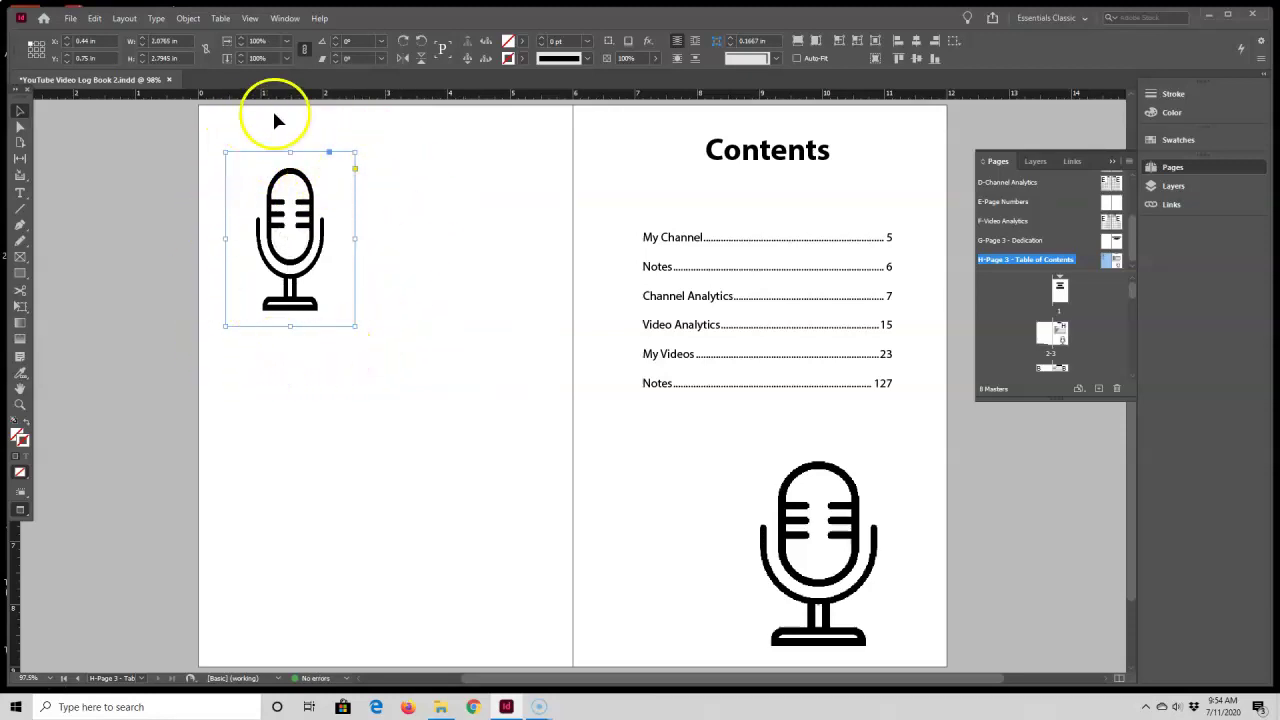
left_click(95, 18)
left_click(108, 36)
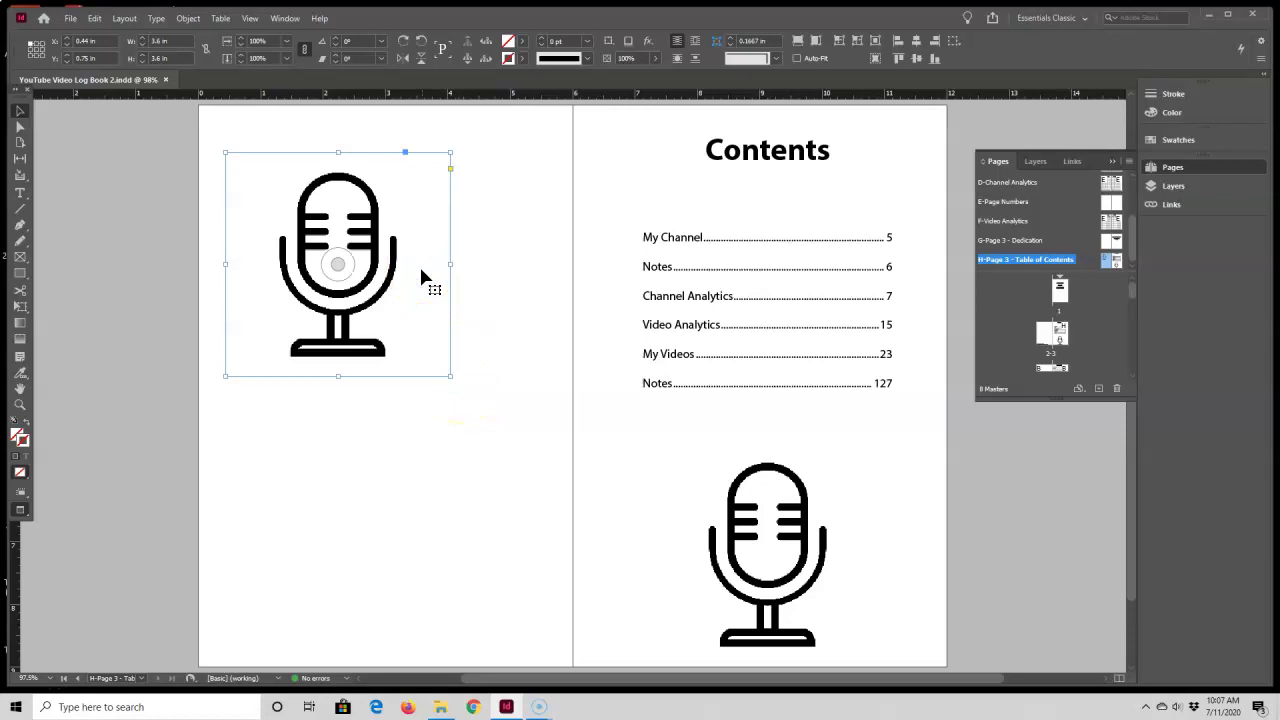
Step: Delete the left-page mic and shrink the right-page mic to about 1.116 in square
key("Delete")
left_click(757, 534)
left_click_drag(757, 534, 711, 428)
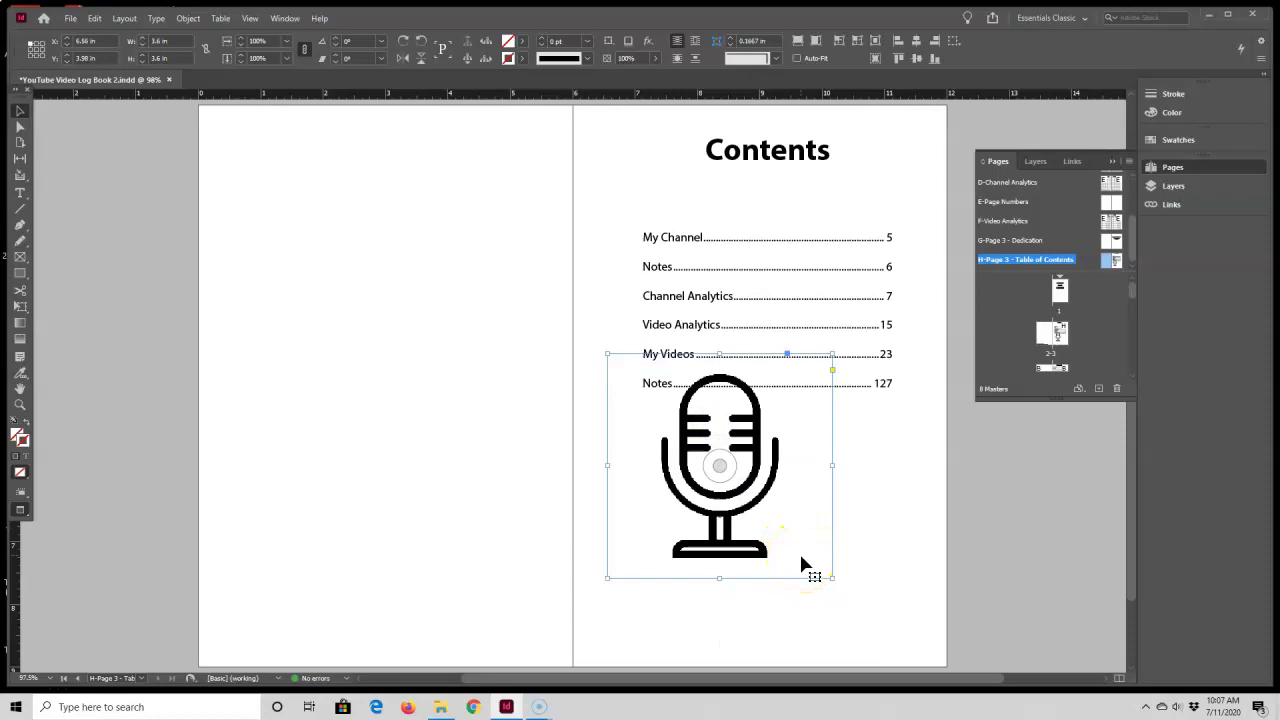
left_click_drag(830, 577, 677, 421)
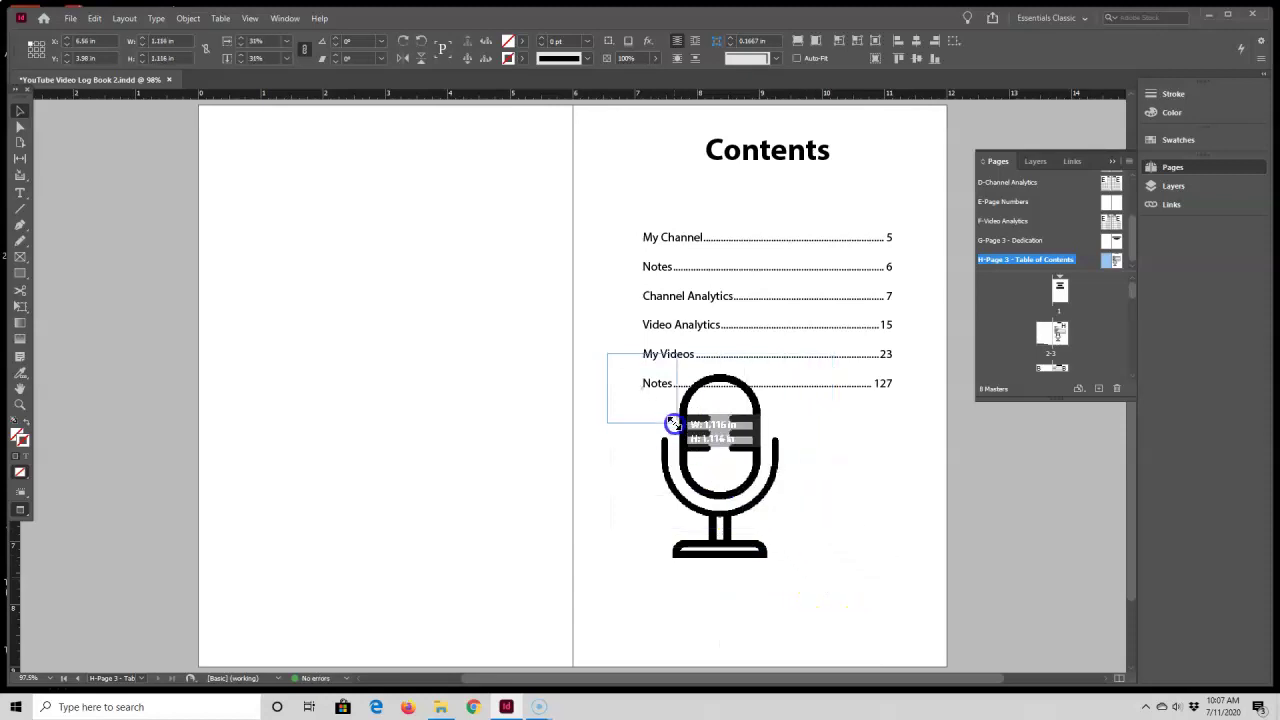
Step: Position the small mic centred on the bottom margin in Normal view
left_click_drag(668, 372, 786, 562)
left_click(697, 469)
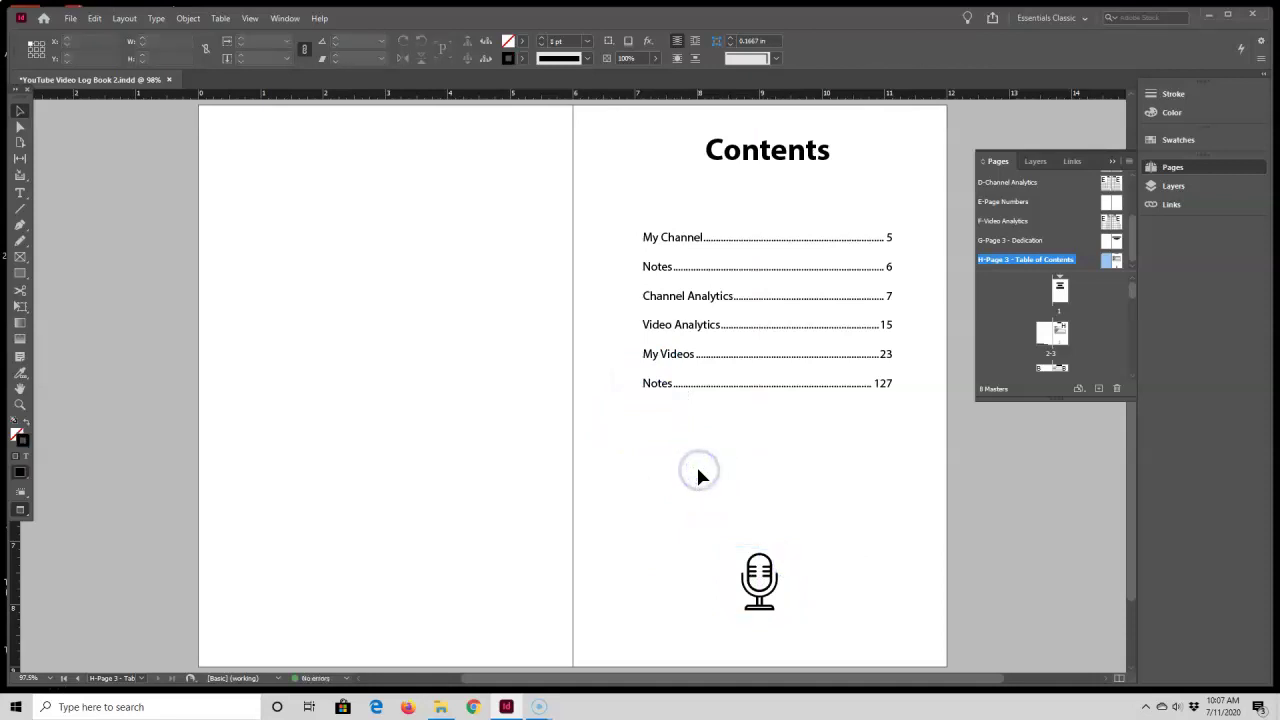
key("w")
left_click_drag(780, 561, 791, 573)
left_click(771, 551)
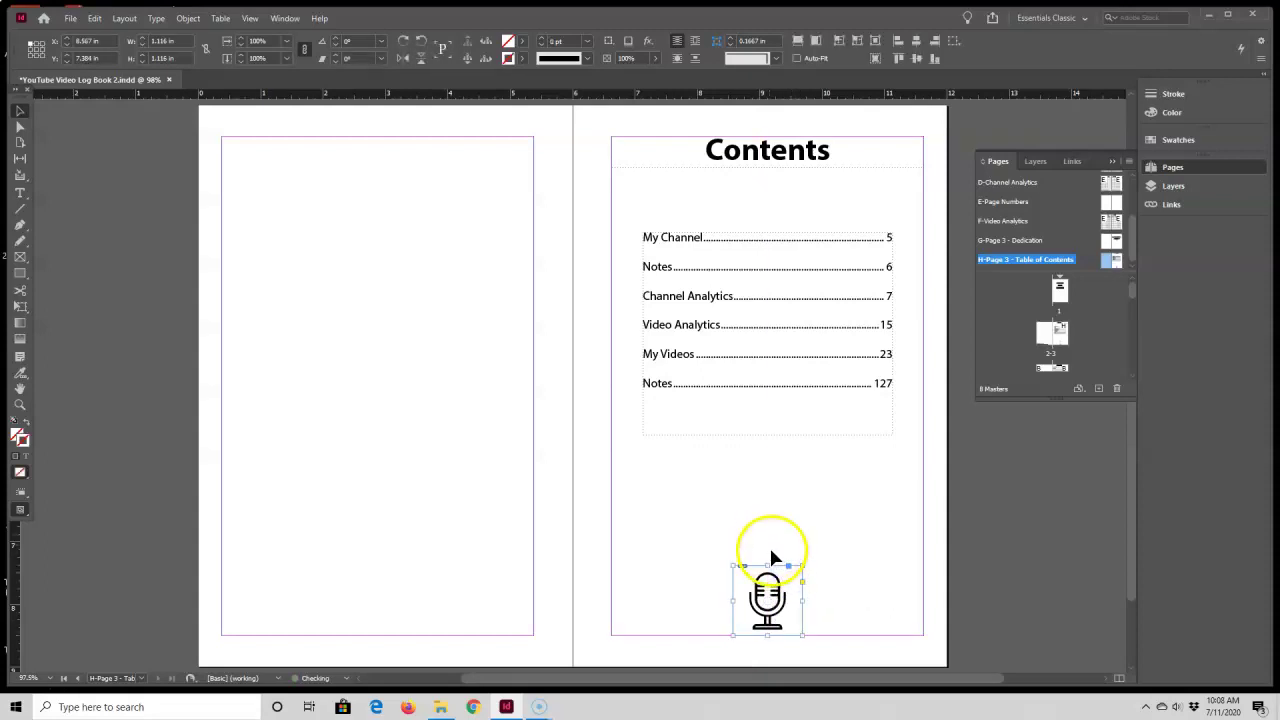
left_click(845, 526)
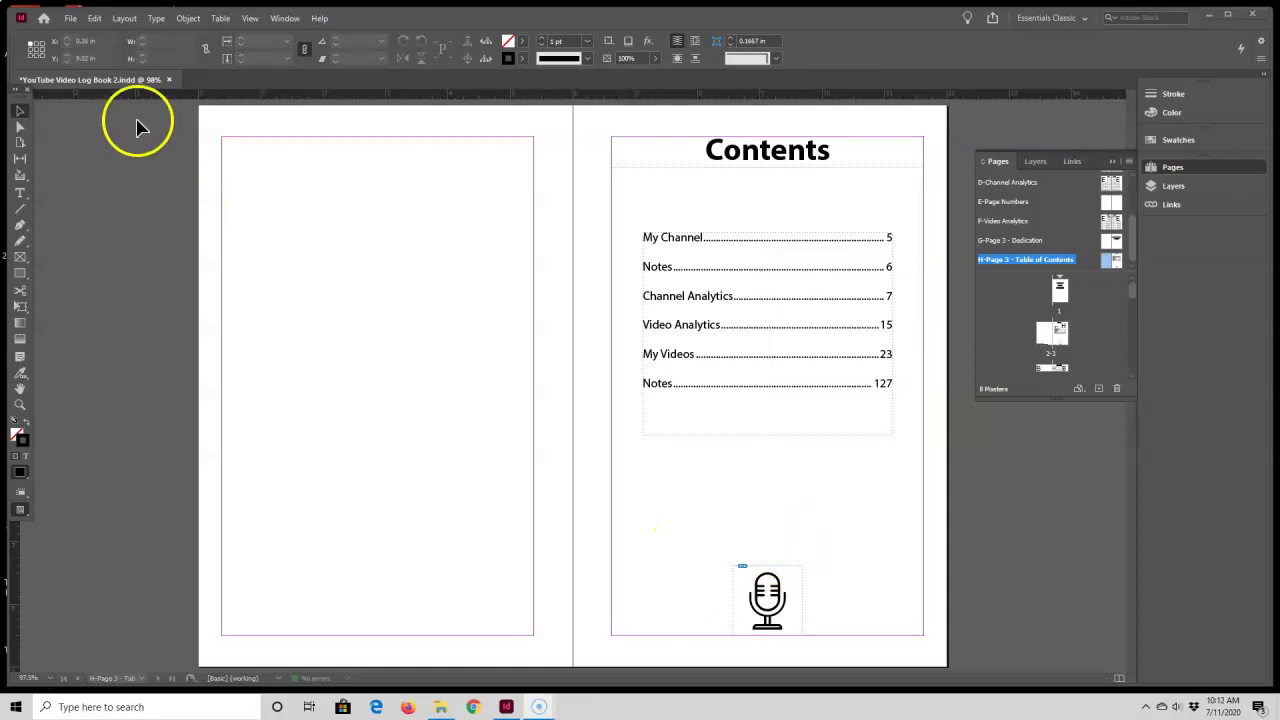
Step: Place Microphone 1080 x 1080.png on the left page, then drag a second copy below it
left_click(72, 20)
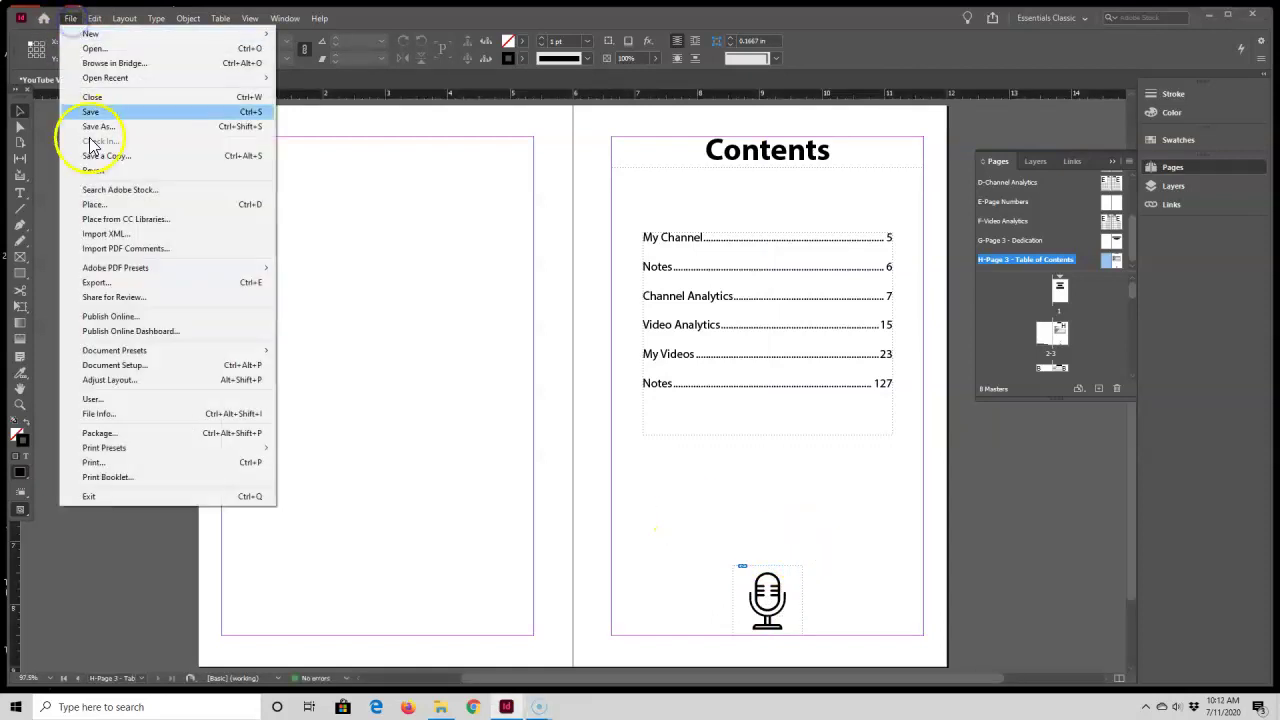
left_click(100, 201)
left_click(716, 305)
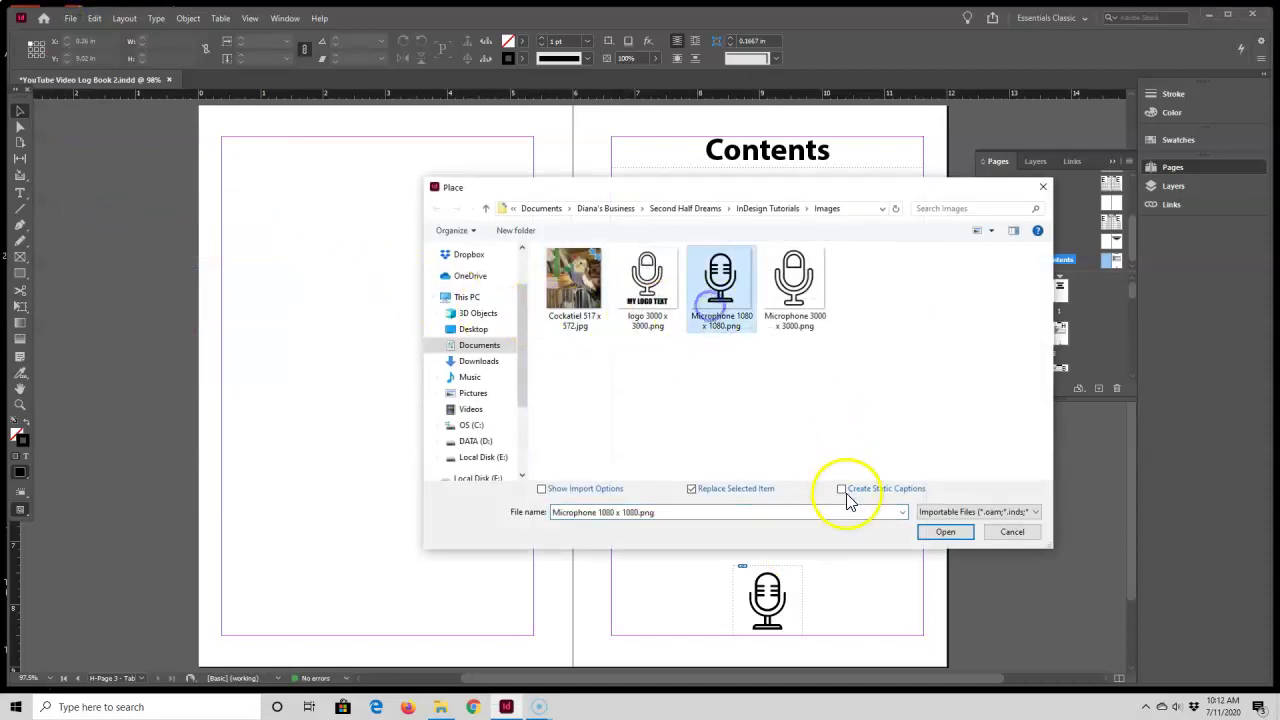
left_click(930, 533)
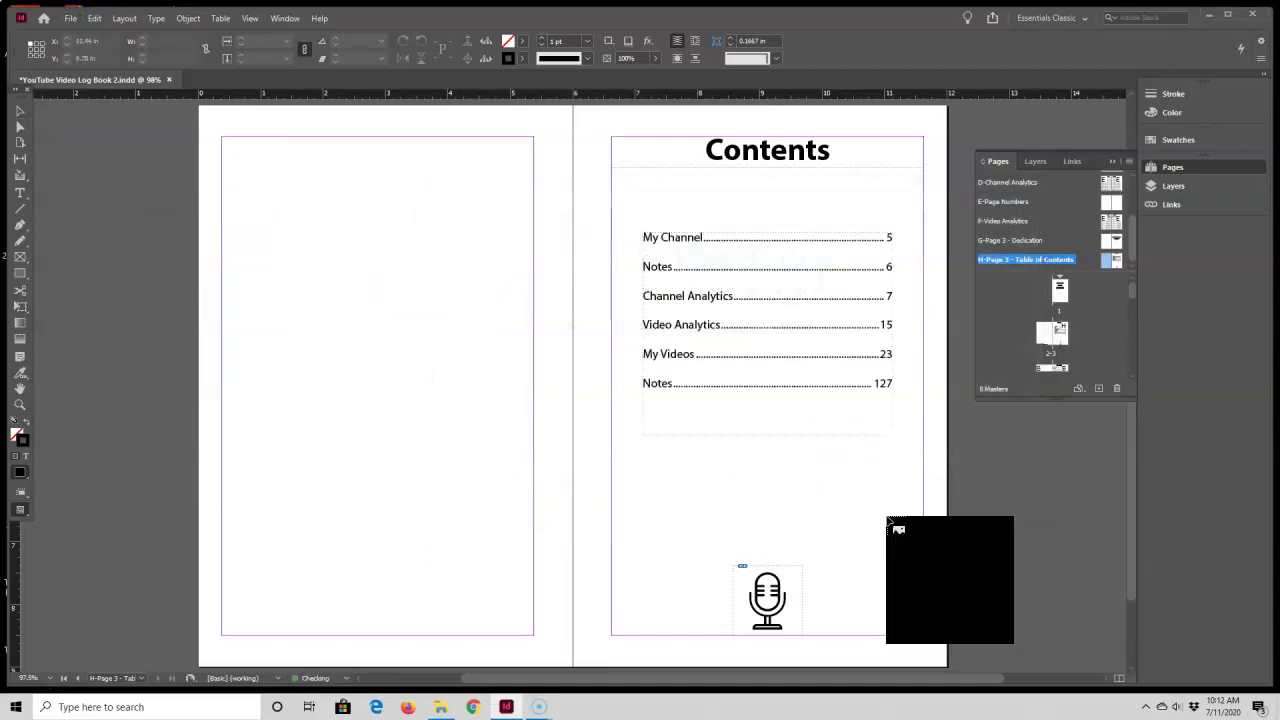
left_click(241, 167)
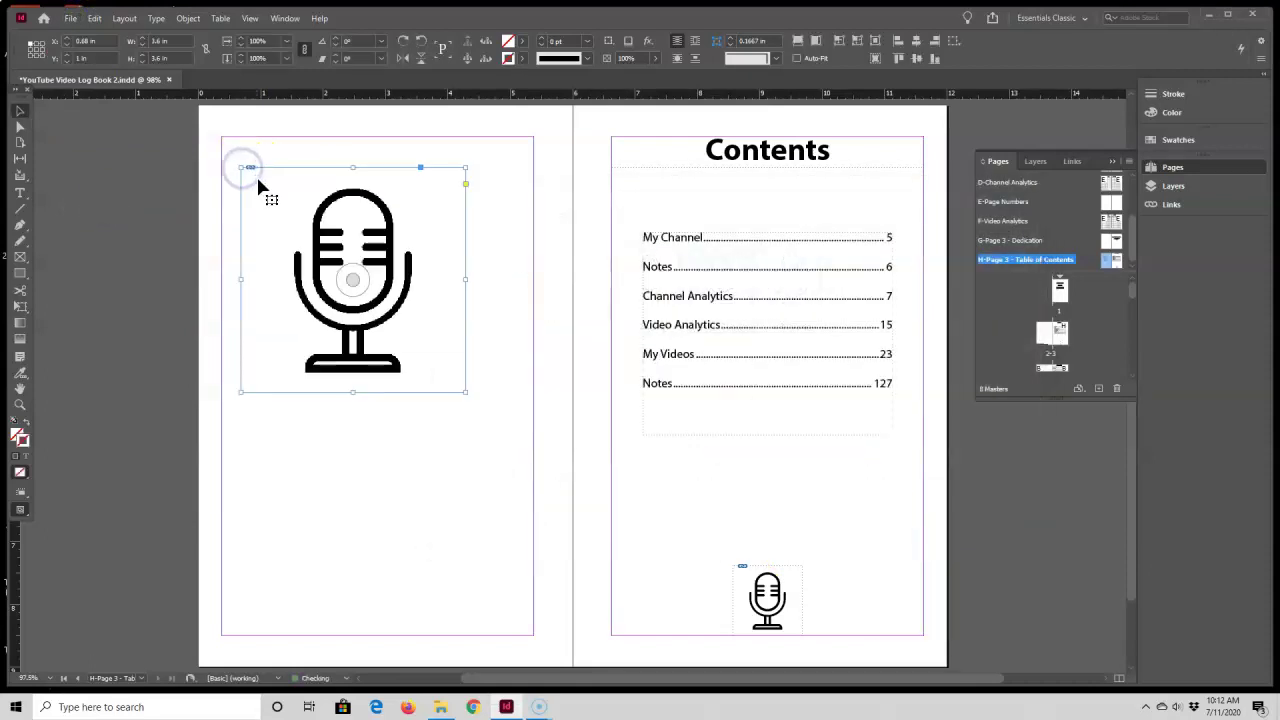
left_click(440, 707)
left_click_drag(1230, 388, 241, 409)
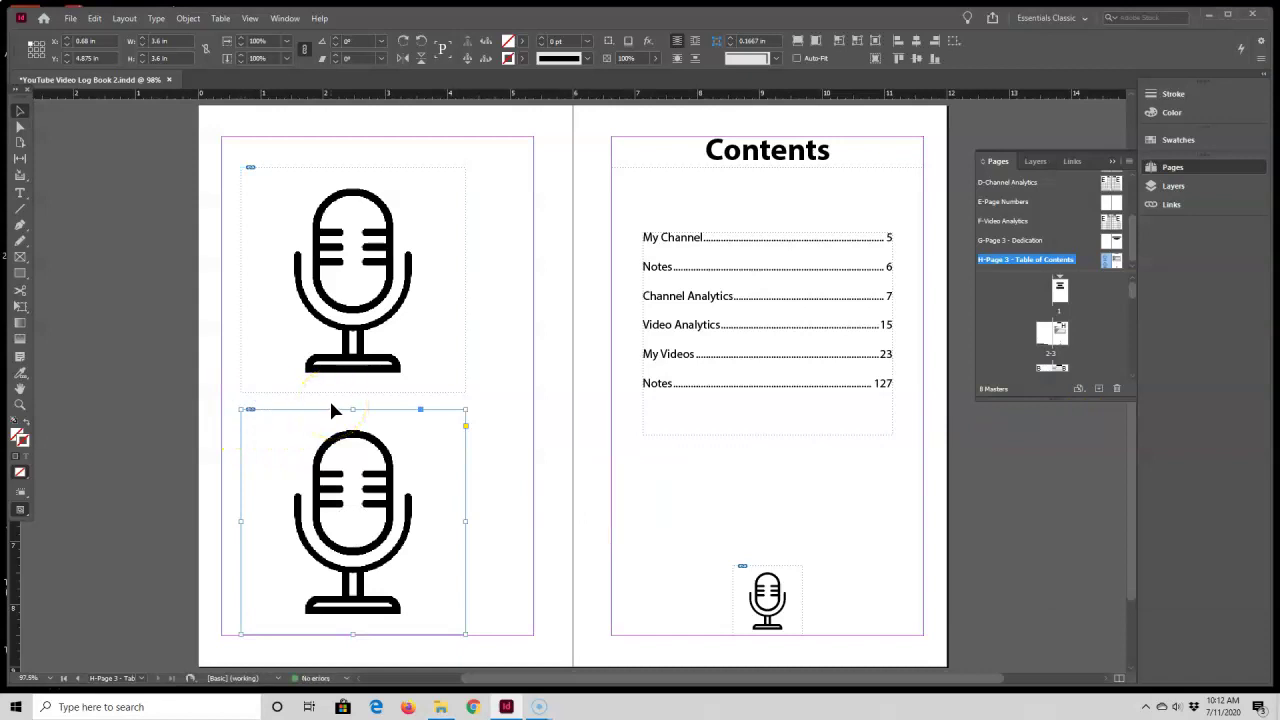